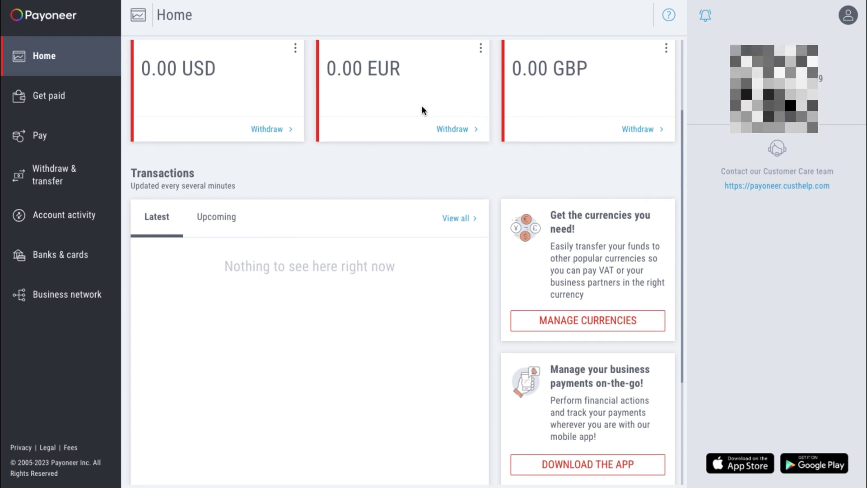
- Switch to the Payoneer support center and search its articles for "community federal saving bank account"
scroll(421, 109, "down", 1)
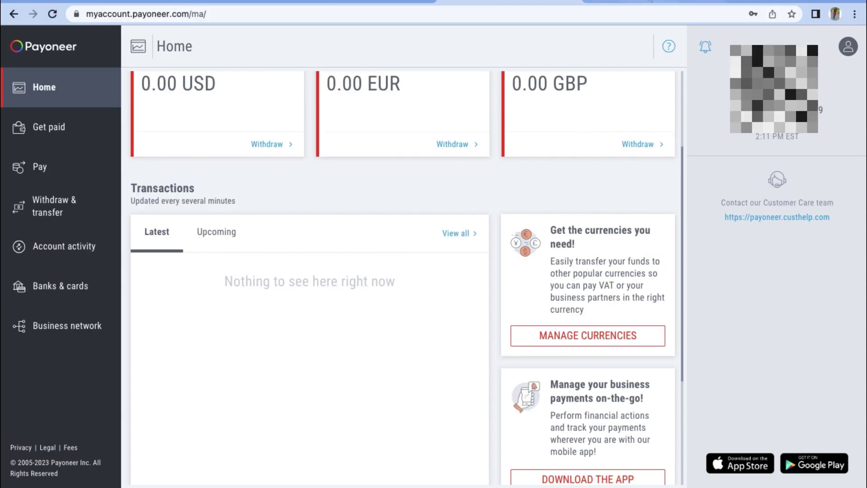
left_click(652, 1)
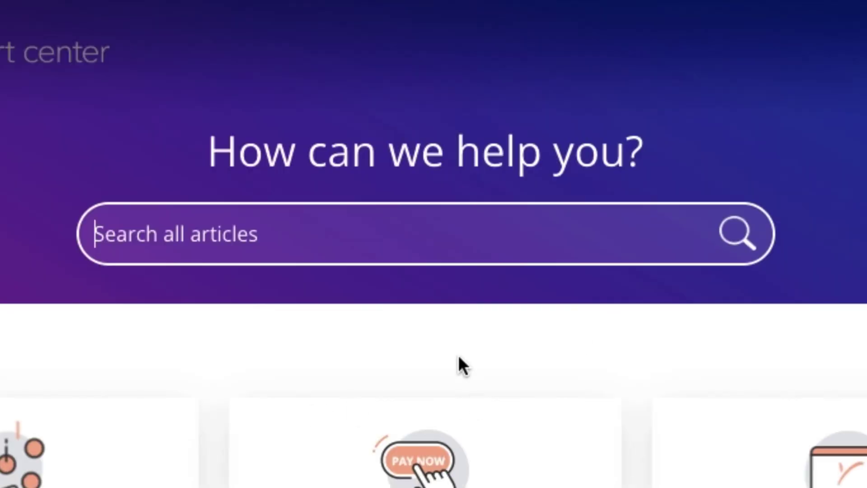
left_click(330, 231)
type("ommunity federal")
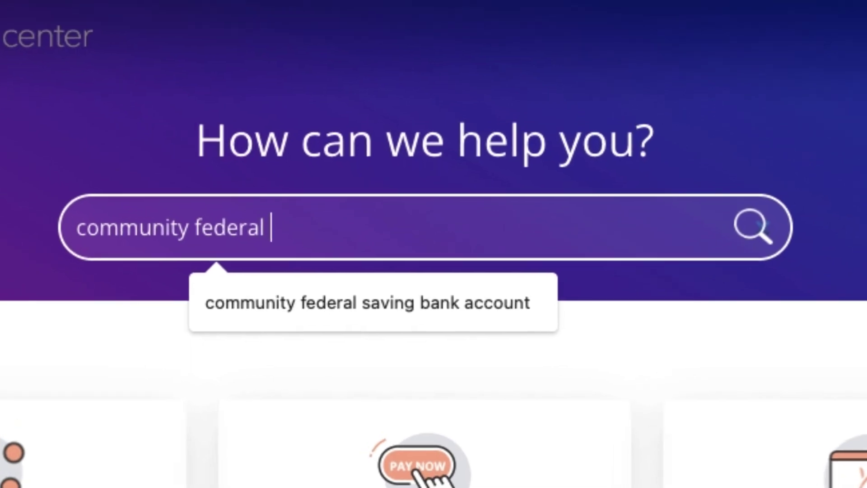
left_click(324, 289)
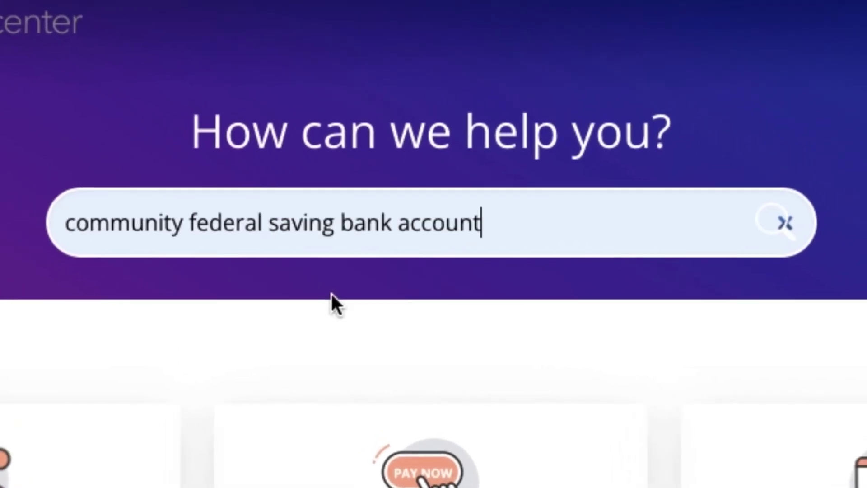
left_click_drag(495, 245, 101, 234)
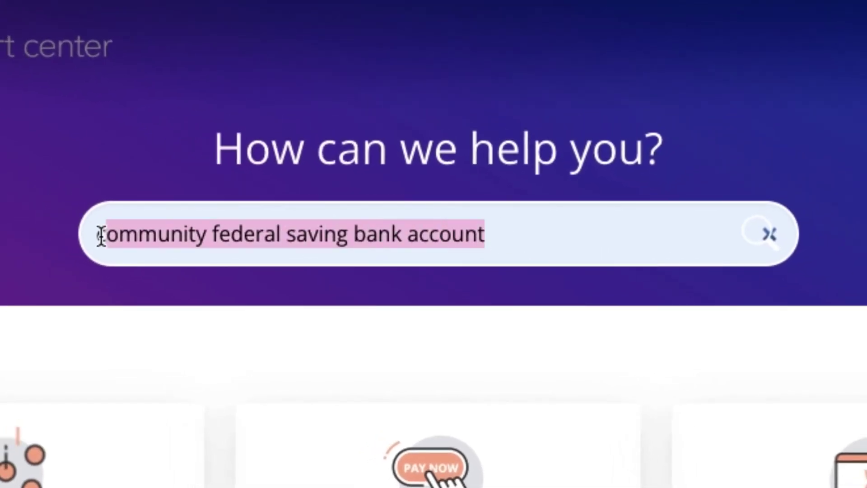
key("Return")
- Look through the search results, and reach the contact page through the Customer Assistance, Complaints and Disclosures Policies link
scroll(365, 168, "down", 4)
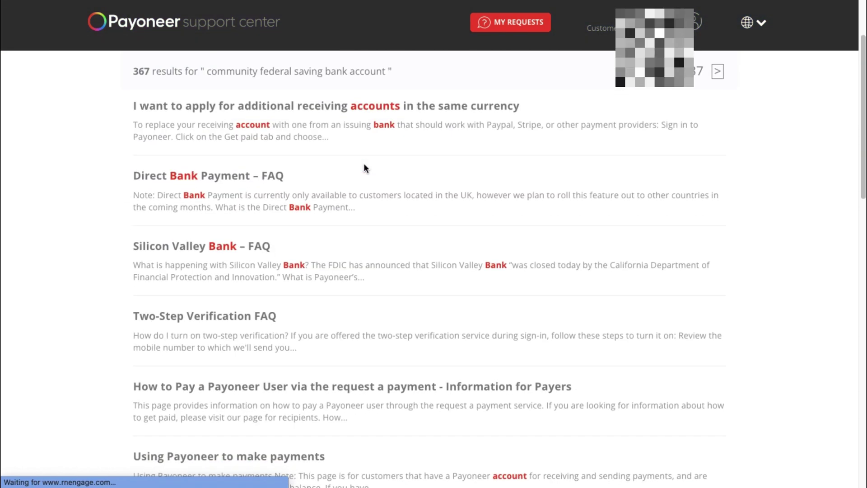
scroll(365, 168, "down", 2)
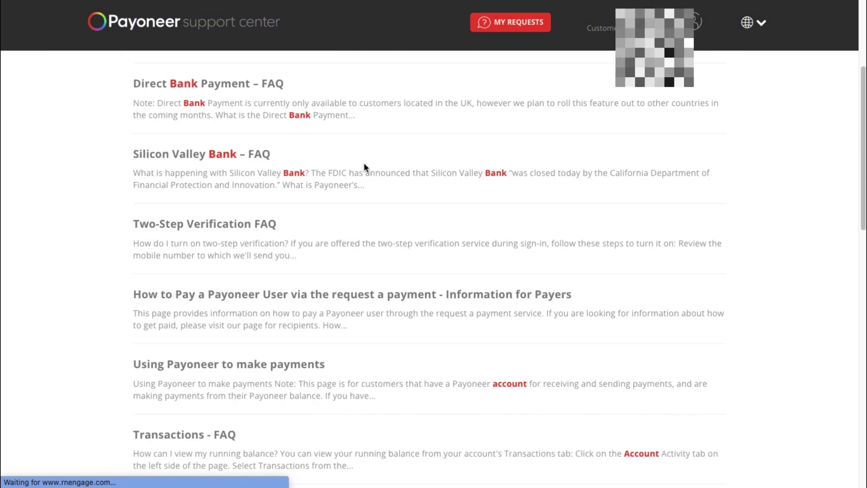
scroll(365, 164, "up", 1)
scroll(356, 164, "down", 10)
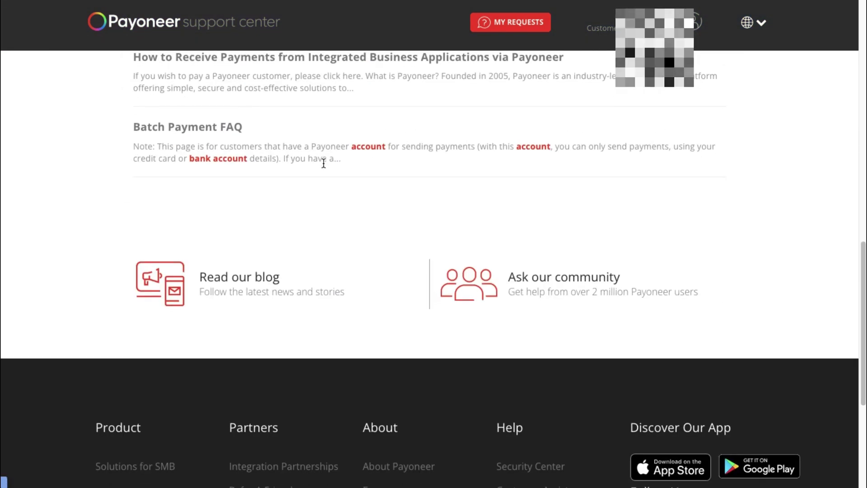
scroll(353, 185, "down", 2)
scroll(354, 185, "down", 3)
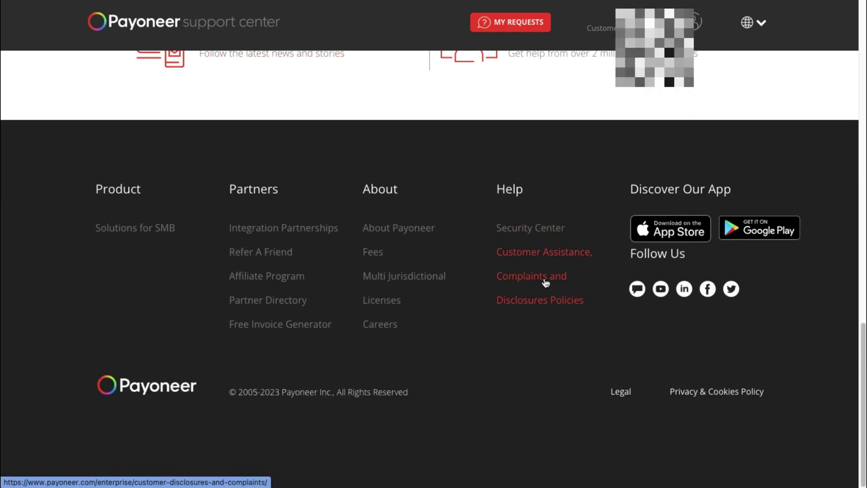
left_click(545, 281)
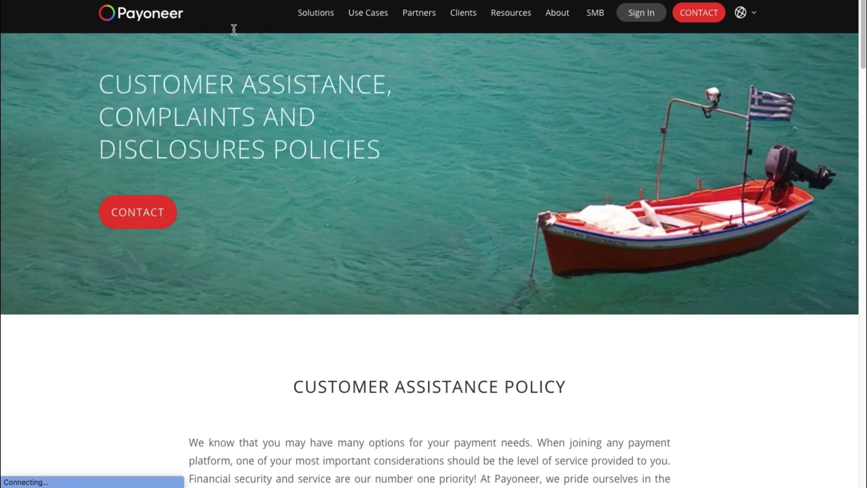
left_click(139, 220)
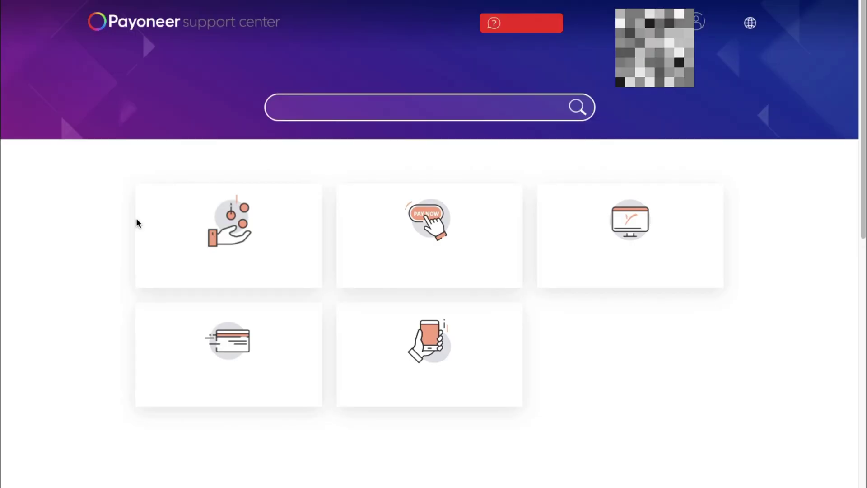
- Under Send Payments / Withdraw to Bank, find the supplier payment status article and go to its customer care contact form
scroll(194, 203, "down", 3)
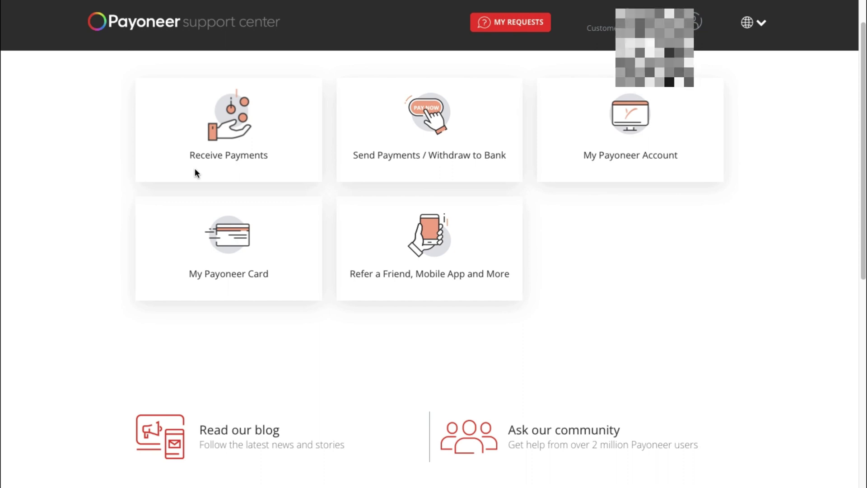
left_click(449, 151)
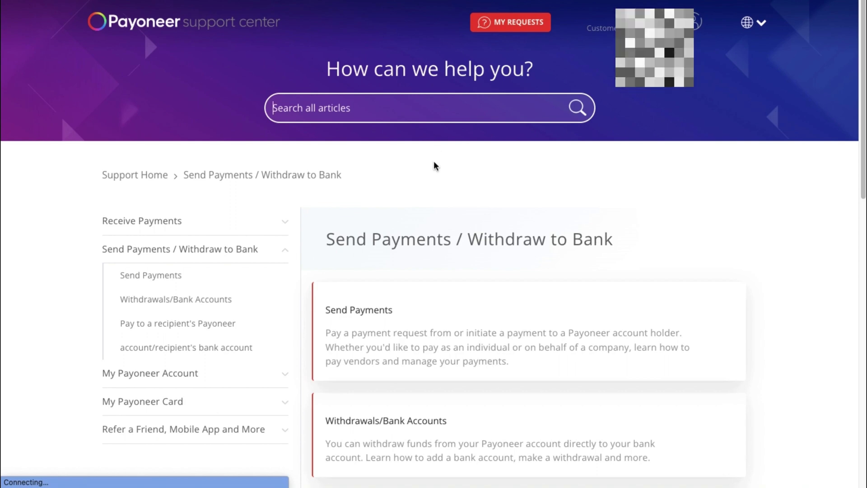
scroll(383, 220, "down", 2)
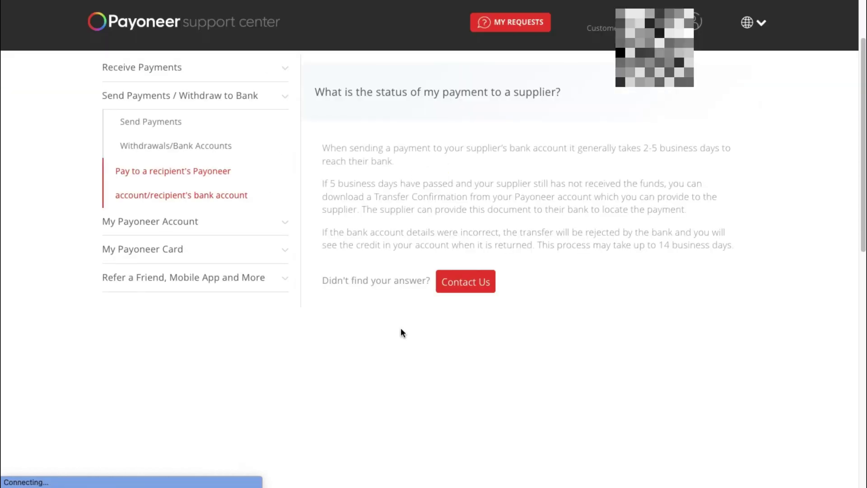
scroll(401, 328, "down", 4)
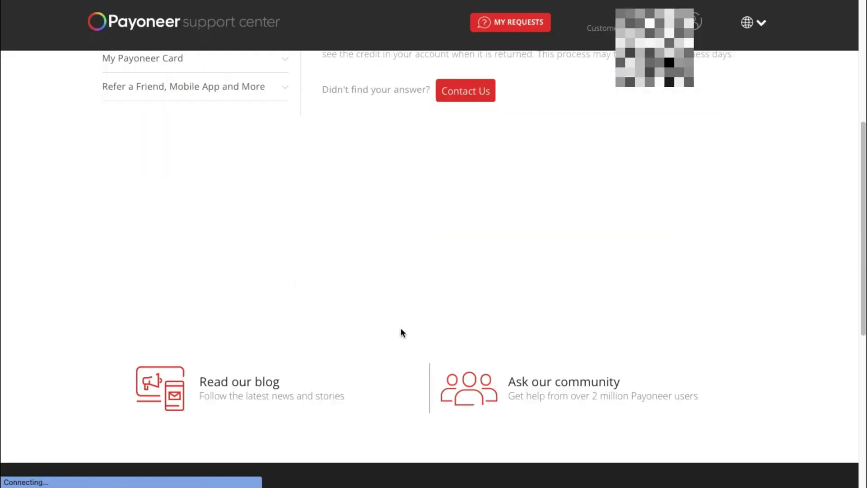
scroll(401, 333, "up", 4)
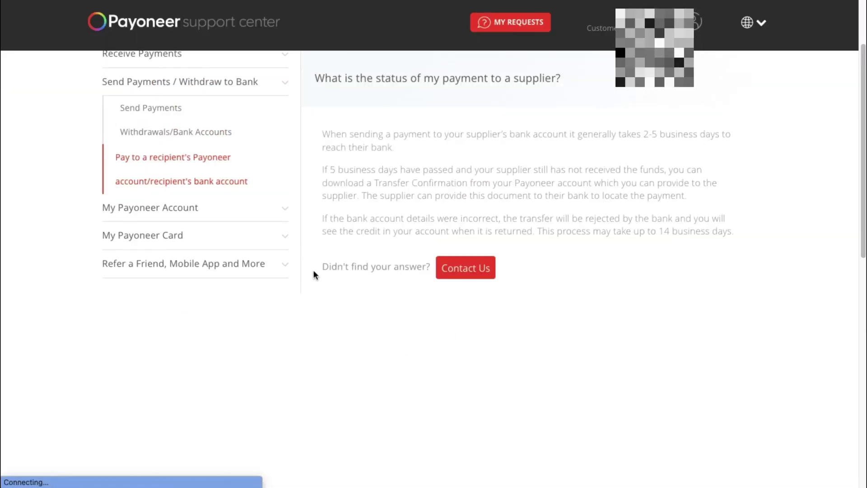
left_click_drag(321, 267, 417, 276)
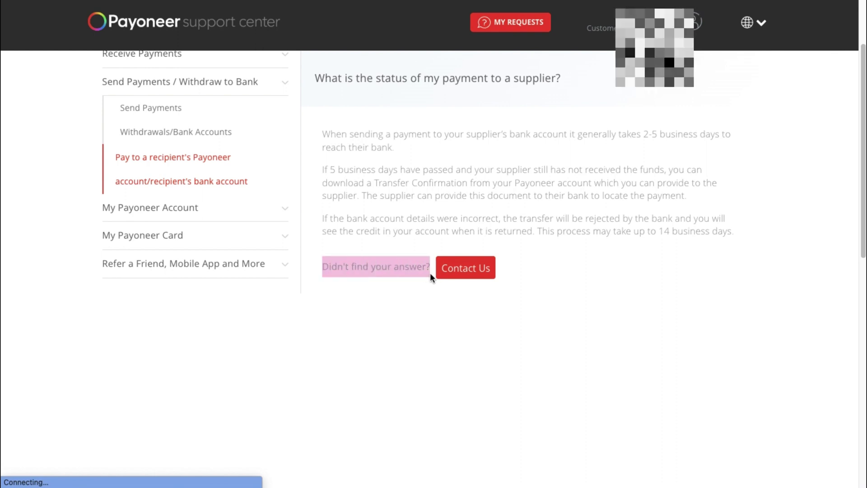
left_click(479, 274)
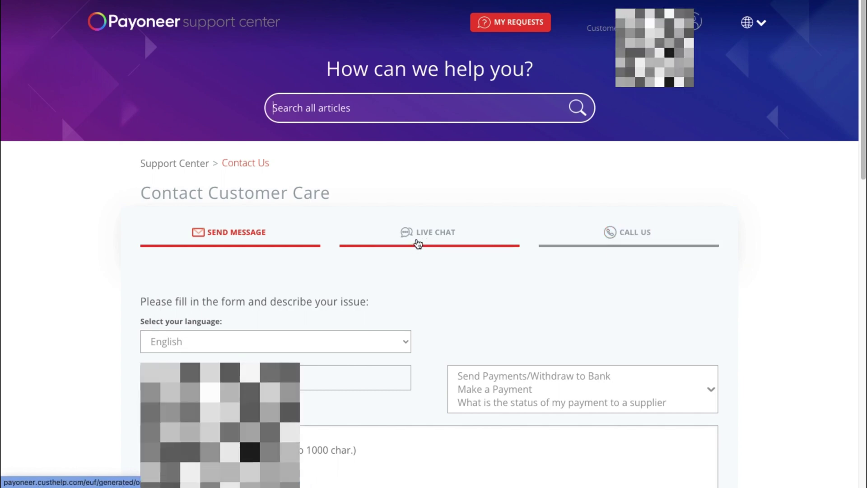
- Start a live chat with the customer care virtual assistant and look through its help topics
left_click(442, 235)
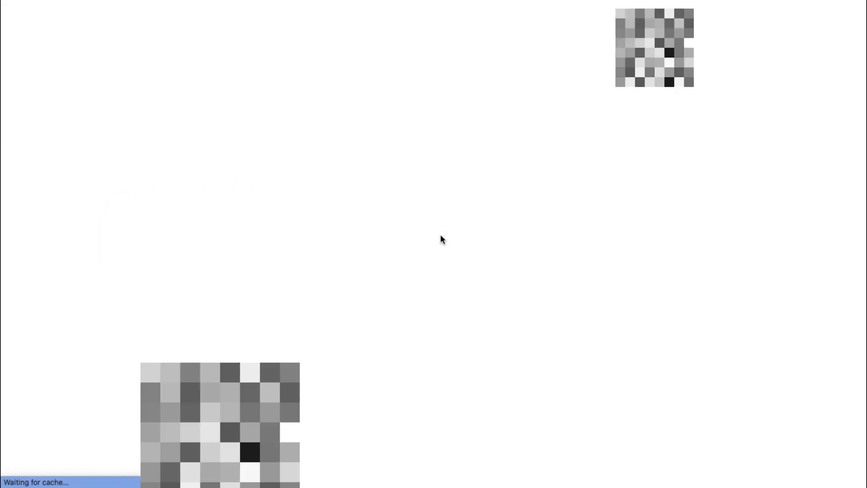
left_click(182, 329)
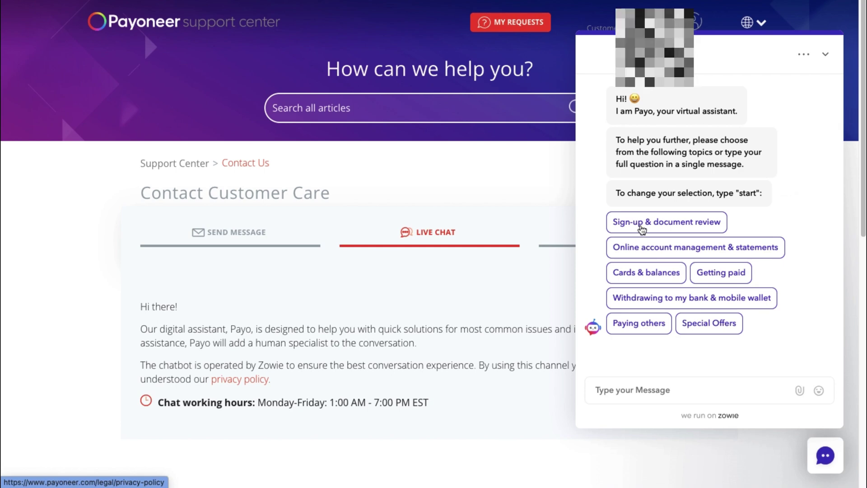
left_click(744, 252)
left_click(656, 328)
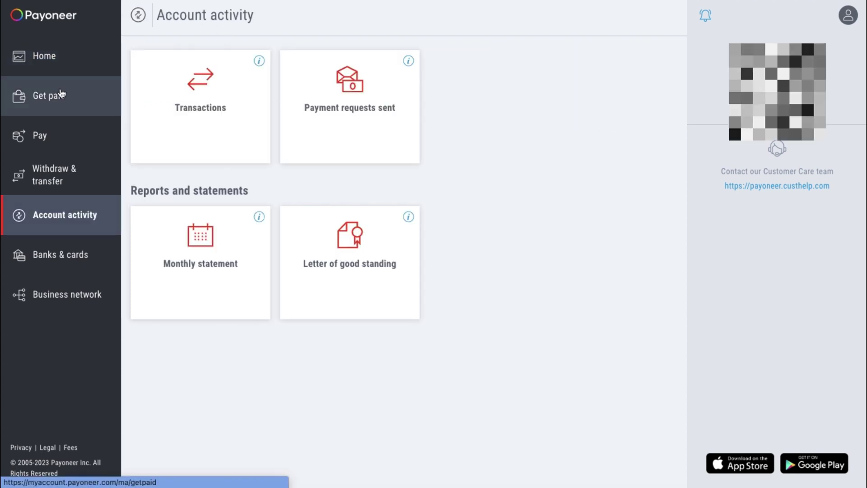
- Return to the Payoneer account and open its receiving accounts for getting paid
left_click(49, 95)
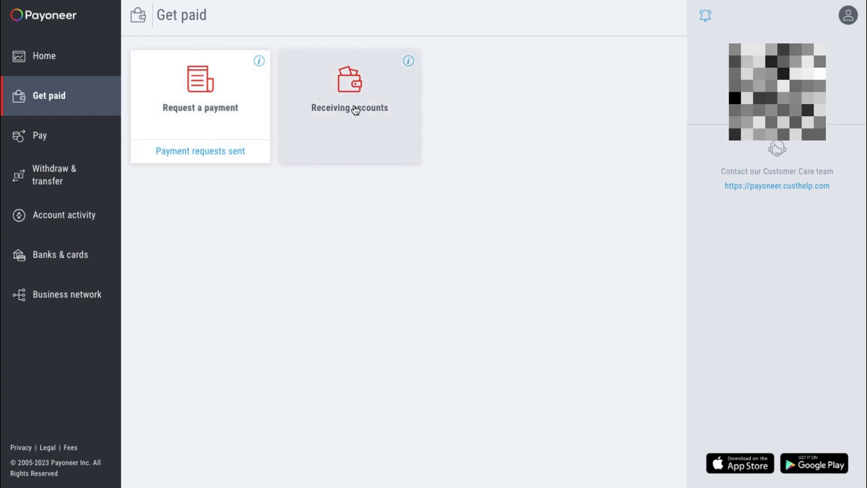
left_click(356, 111)
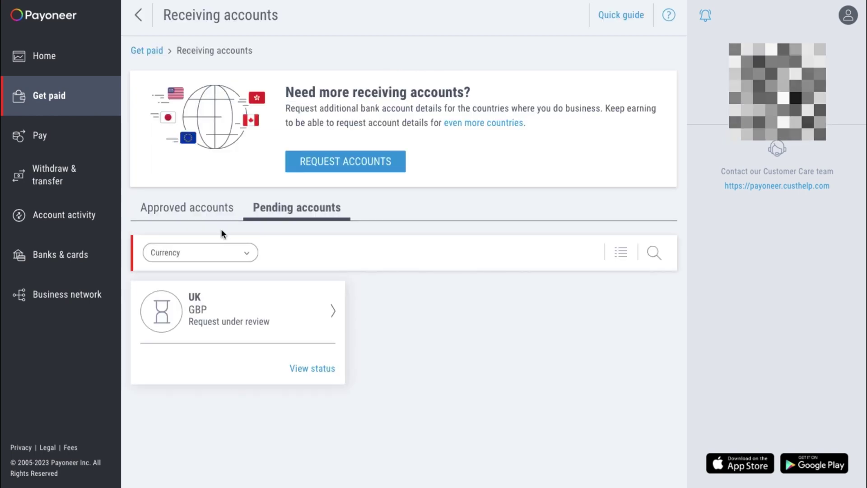
- Go through a receiving account request for Eurozone (EUR) up to the review page and leave it unsubmitted
left_click(339, 163)
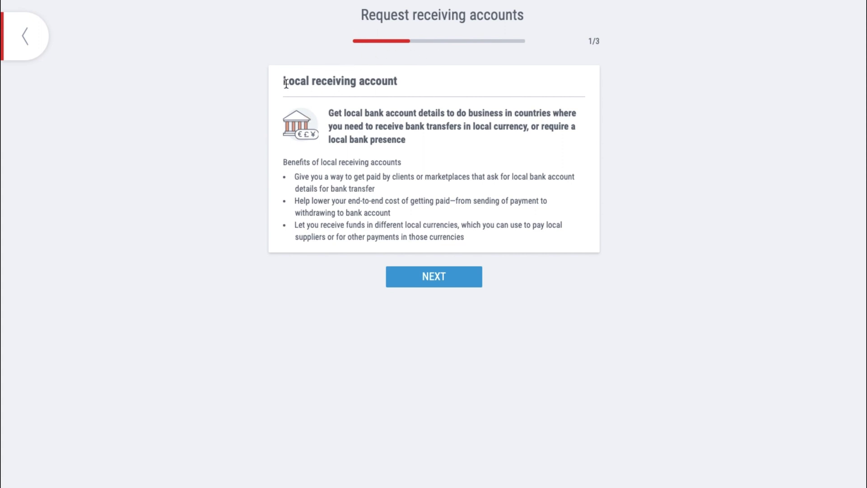
left_click(434, 278)
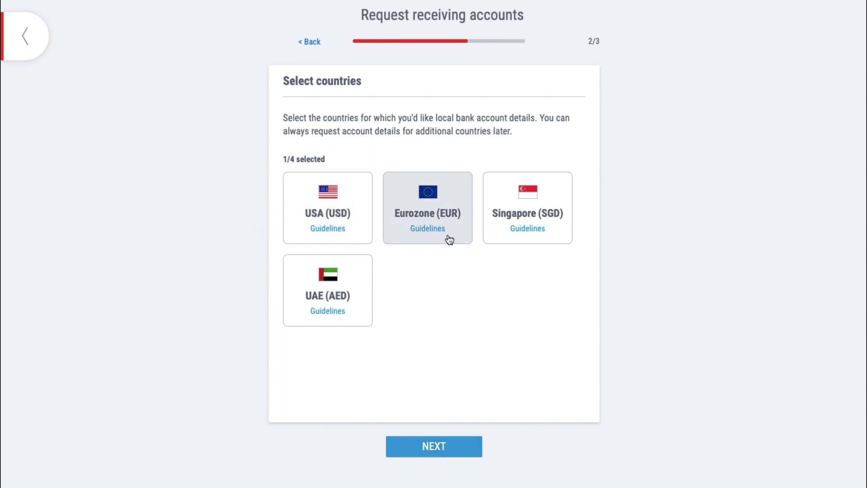
left_click(414, 446)
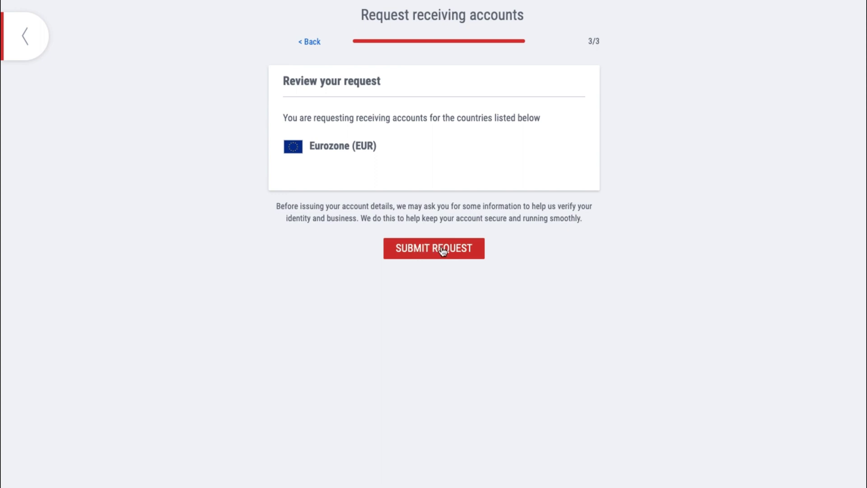
left_click(310, 44)
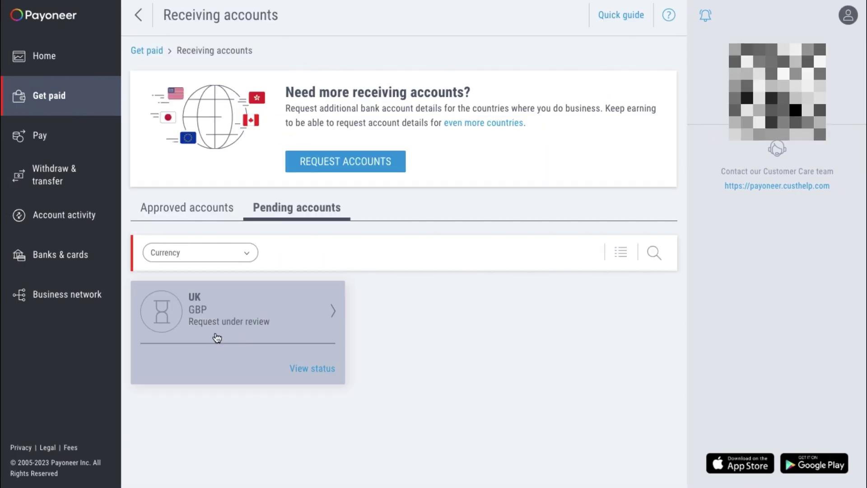
- View the status of the pending UK GBP receiving account request
left_click(322, 325)
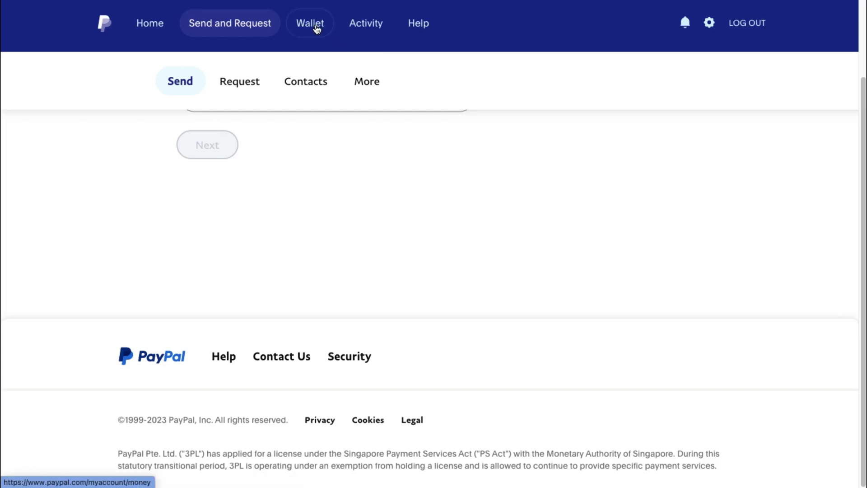
- Switch to PayPal and open the form for linking a bank account to the wallet
left_click(317, 28)
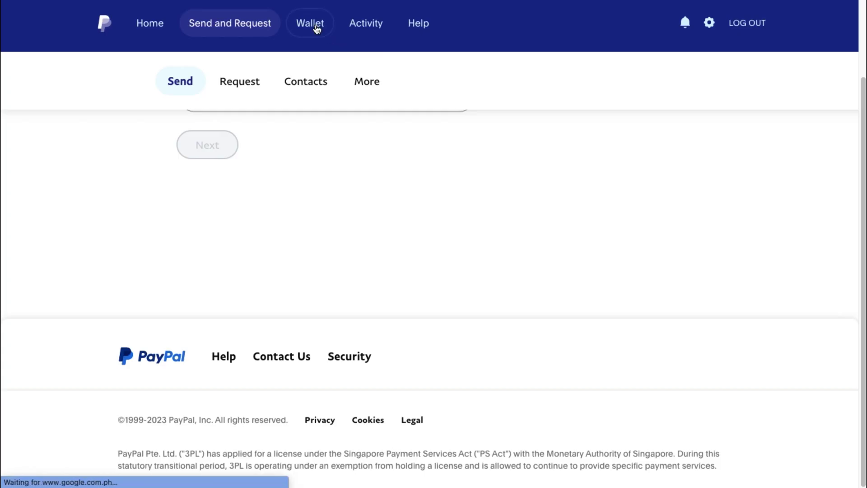
scroll(425, 238, "down", 1)
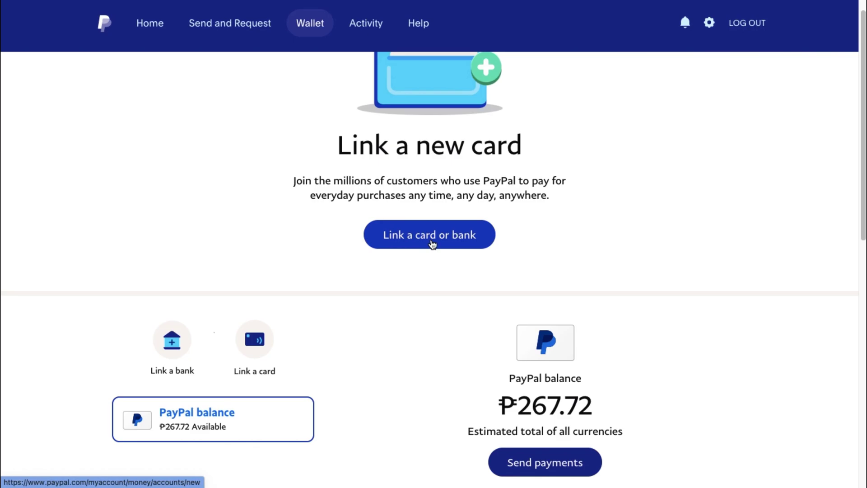
left_click(432, 244)
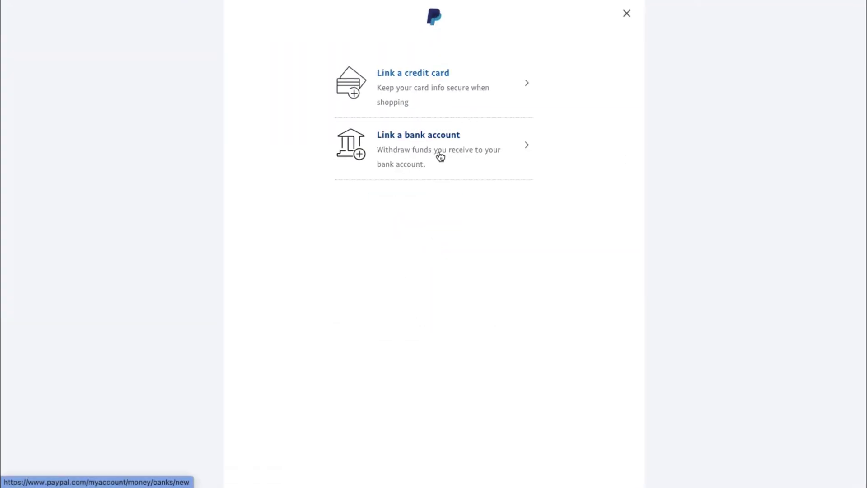
left_click(475, 161)
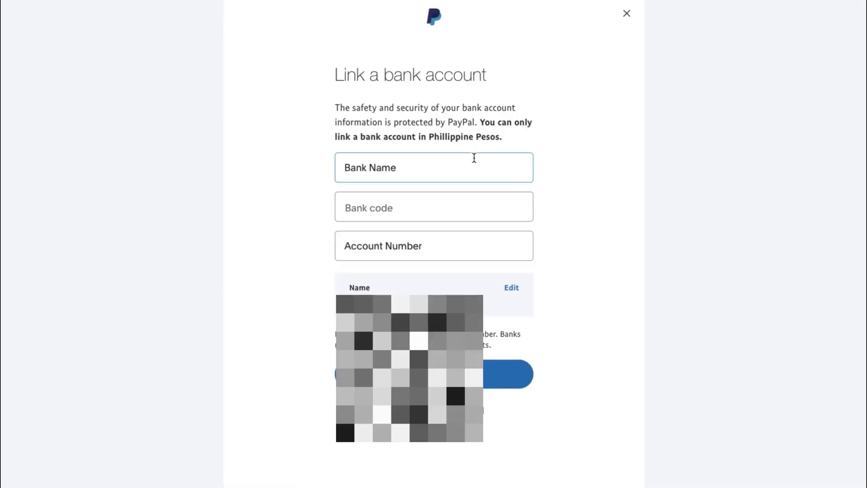
left_click_drag(386, 75, 504, 75)
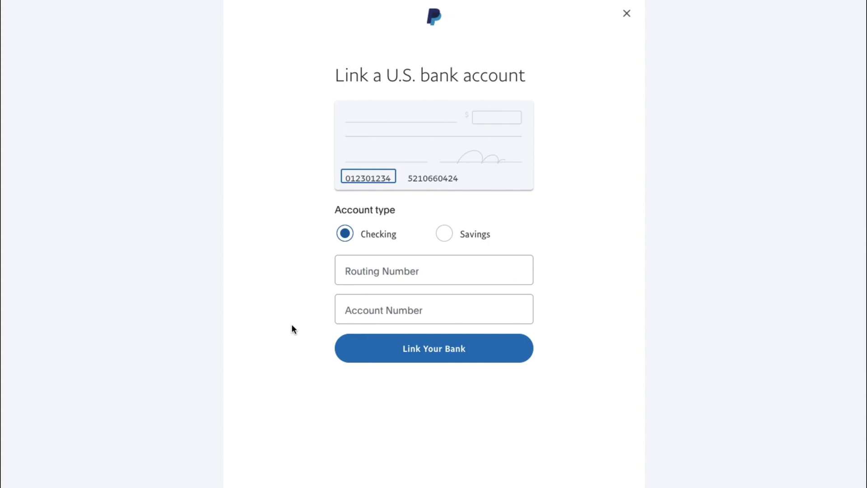
- Leave PayPal's U.S. bank account form and return to Payoneer's Request new receiving account page, highlighting "receiving account" in its title
left_click(163, 9)
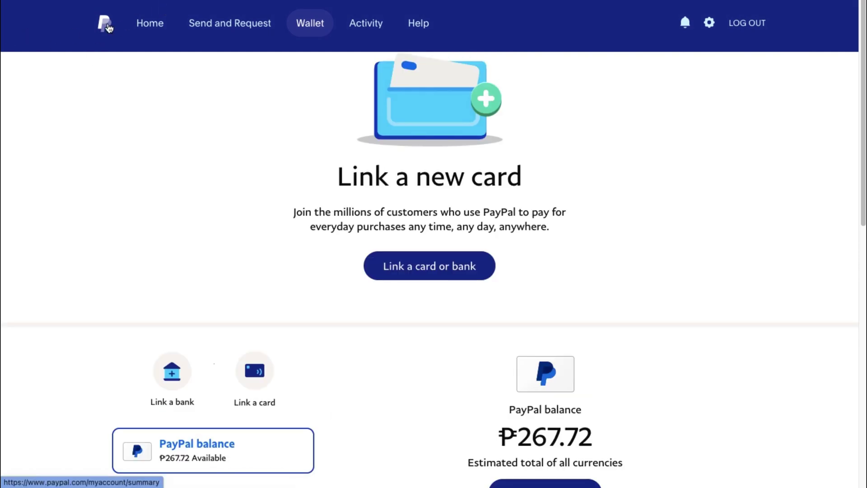
left_click(109, 28)
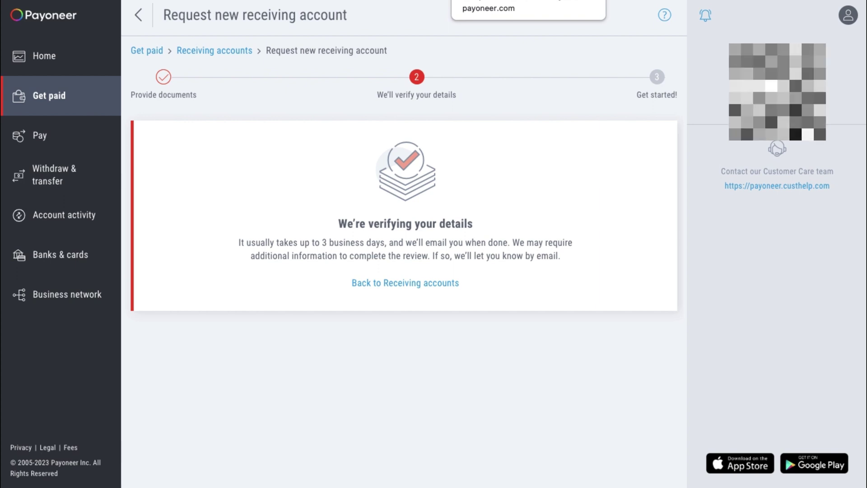
left_click_drag(244, 17, 391, 16)
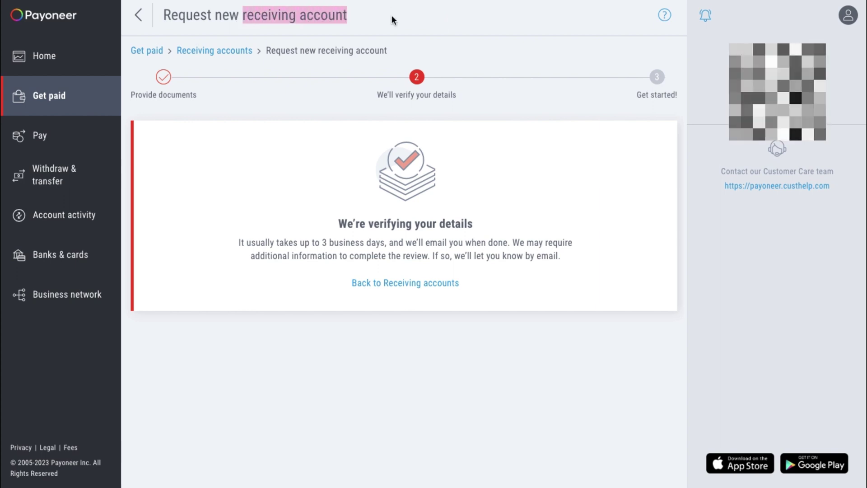